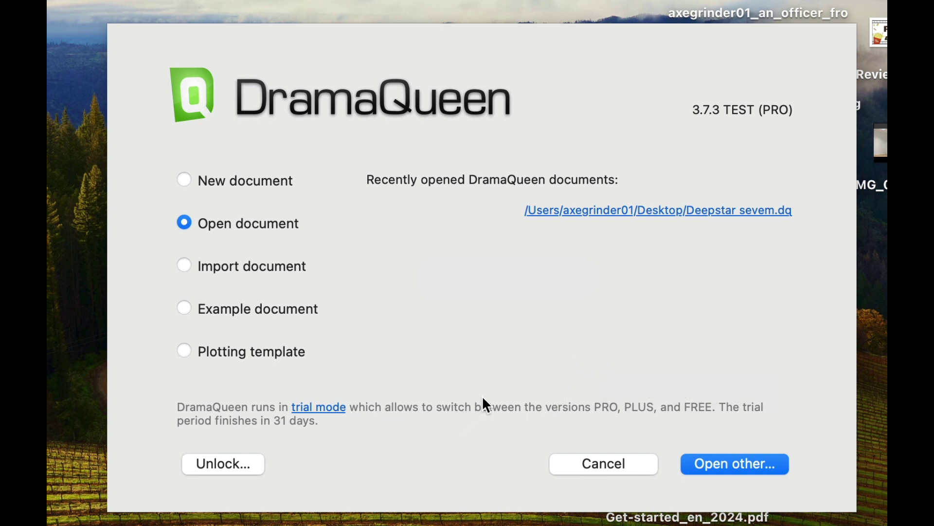
# - Start a new document with media type Movie/TV, format Individual work, starting with a Script
pyautogui.click(185, 180)
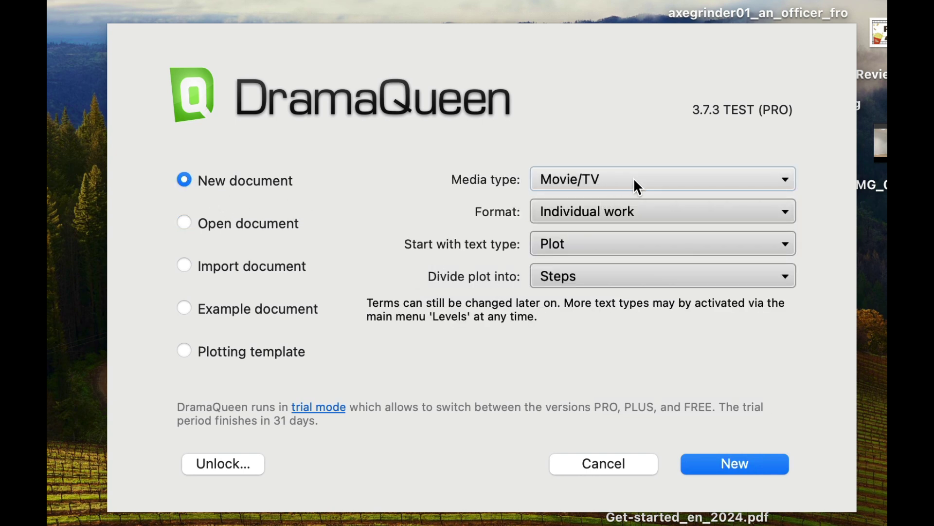
pyautogui.click(693, 184)
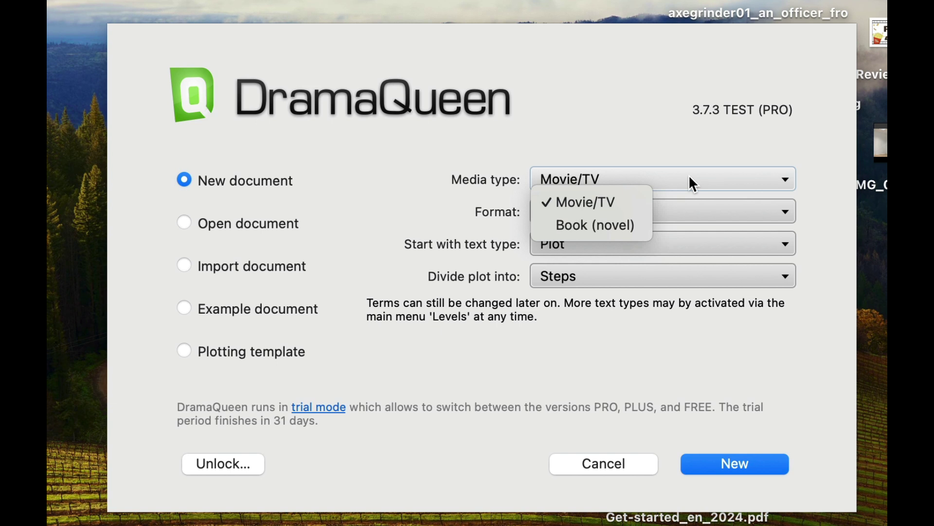
pyautogui.click(693, 184)
pyautogui.click(683, 210)
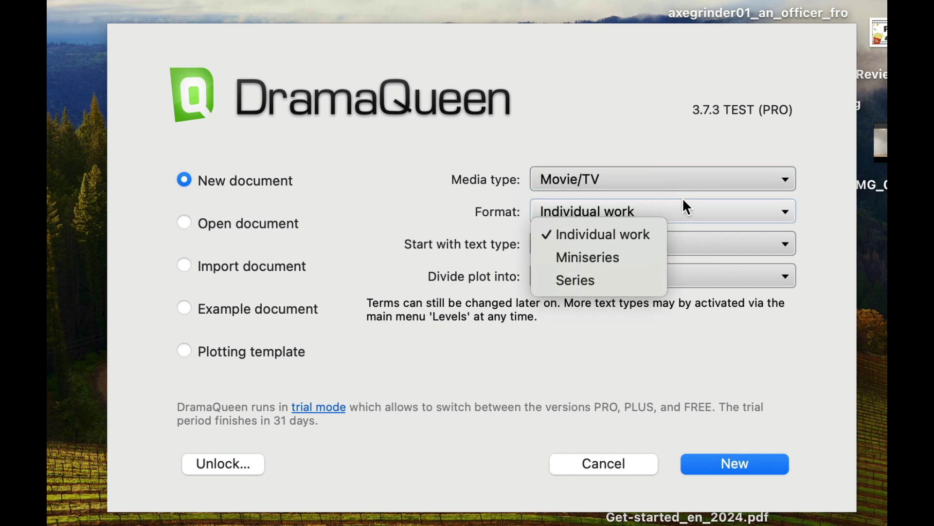
pyautogui.click(683, 200)
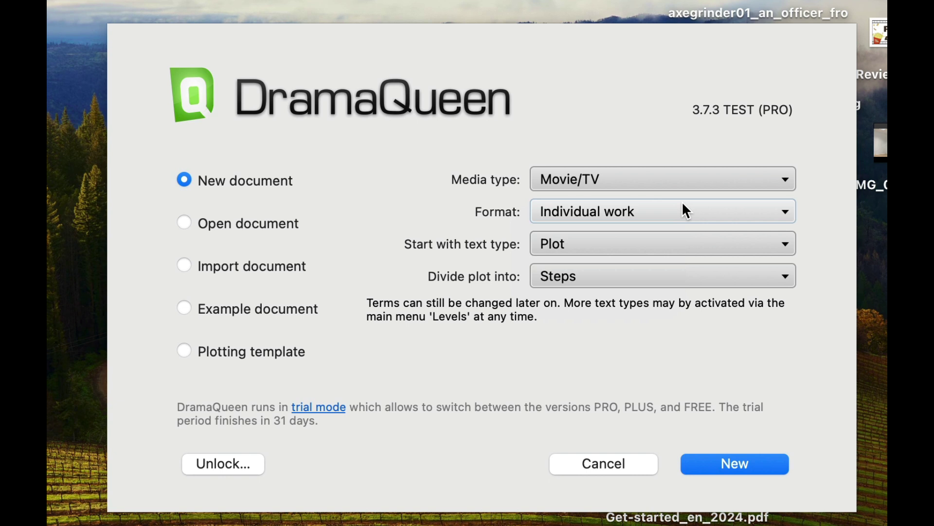
pyautogui.click(680, 245)
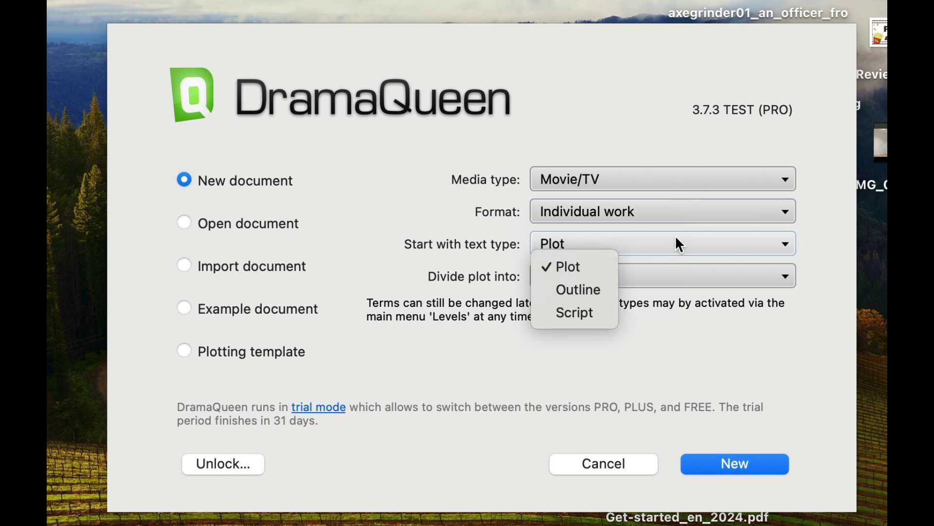
pyautogui.click(597, 318)
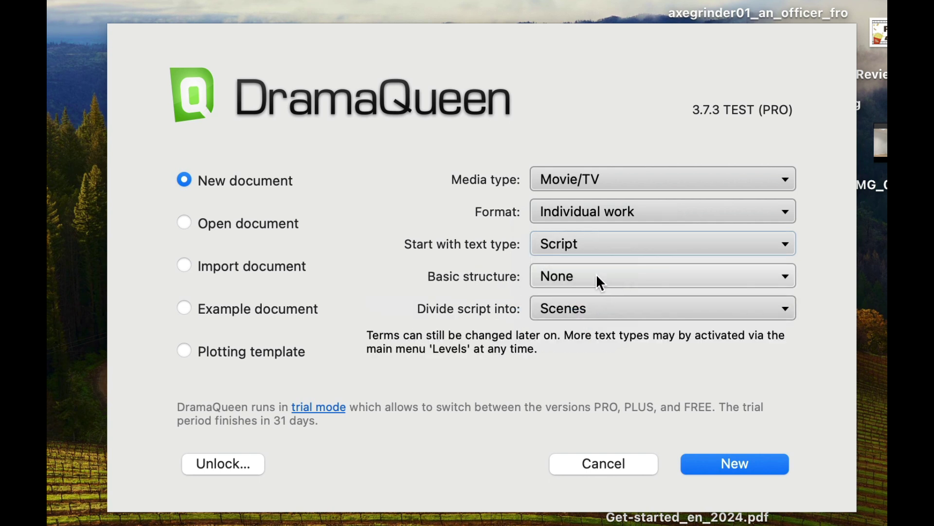
# - Set the basic structure to None and divide the script into Scenes
pyautogui.click(785, 272)
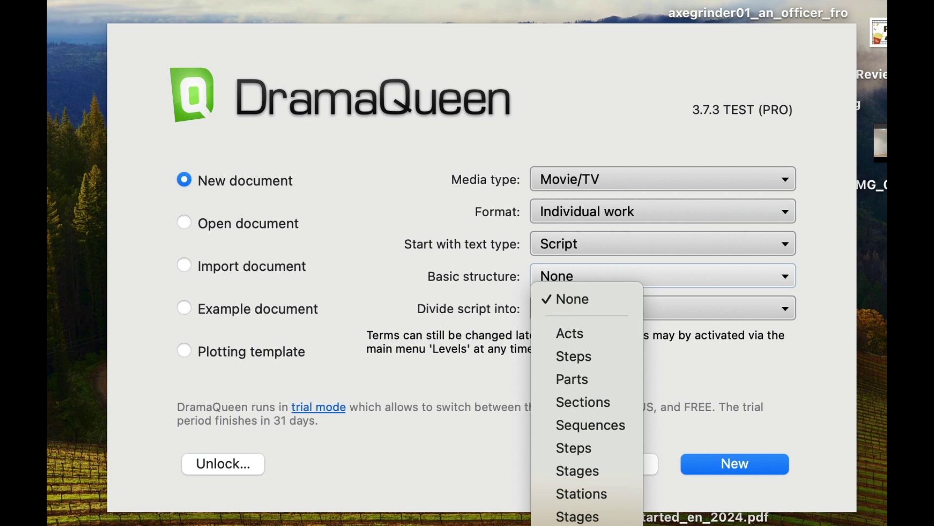
pyautogui.click(685, 241)
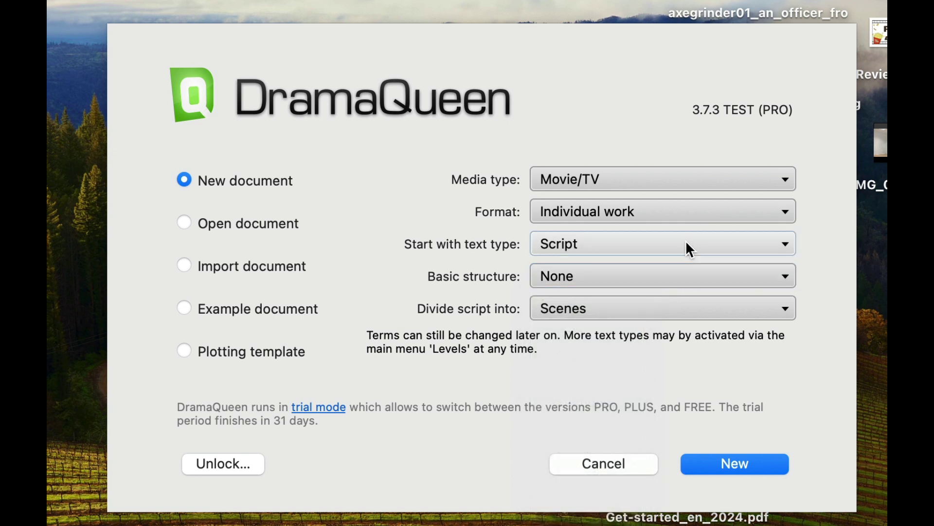
pyautogui.click(686, 240)
pyautogui.click(758, 263)
pyautogui.click(781, 270)
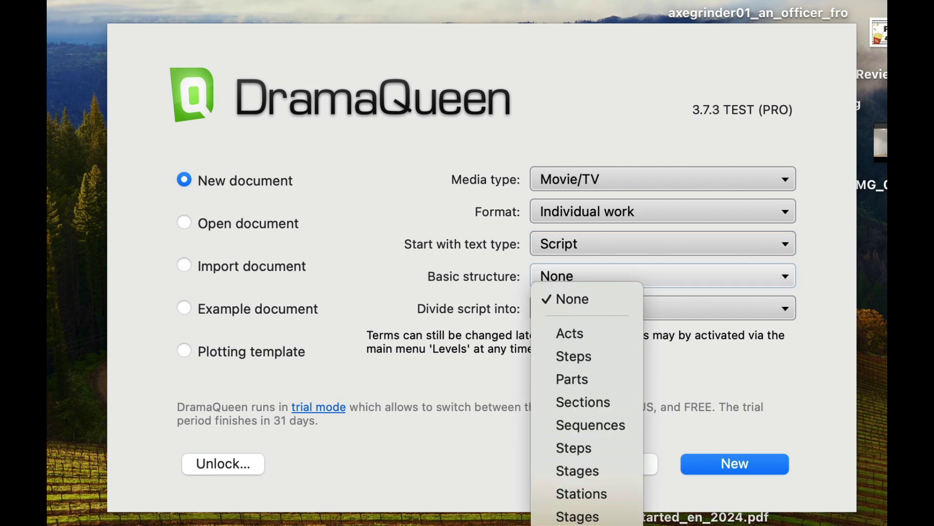
pyautogui.click(814, 366)
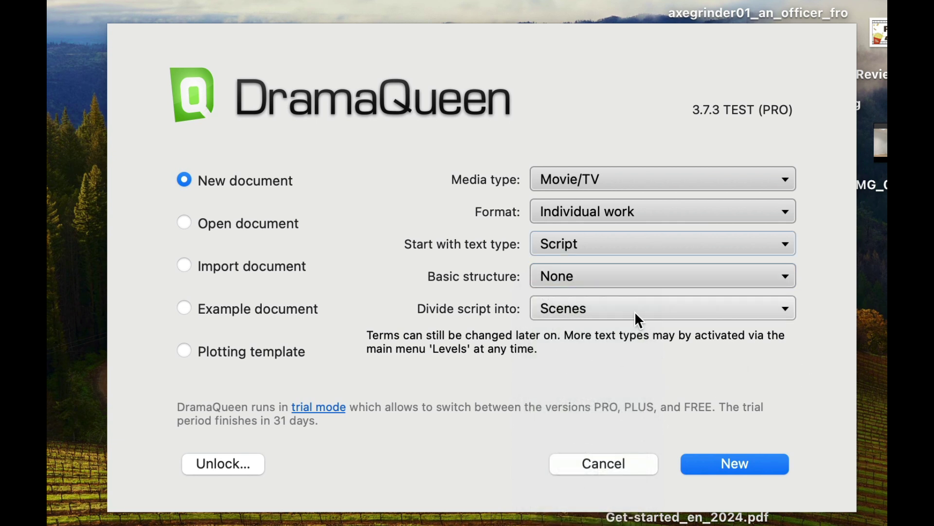
pyautogui.click(695, 313)
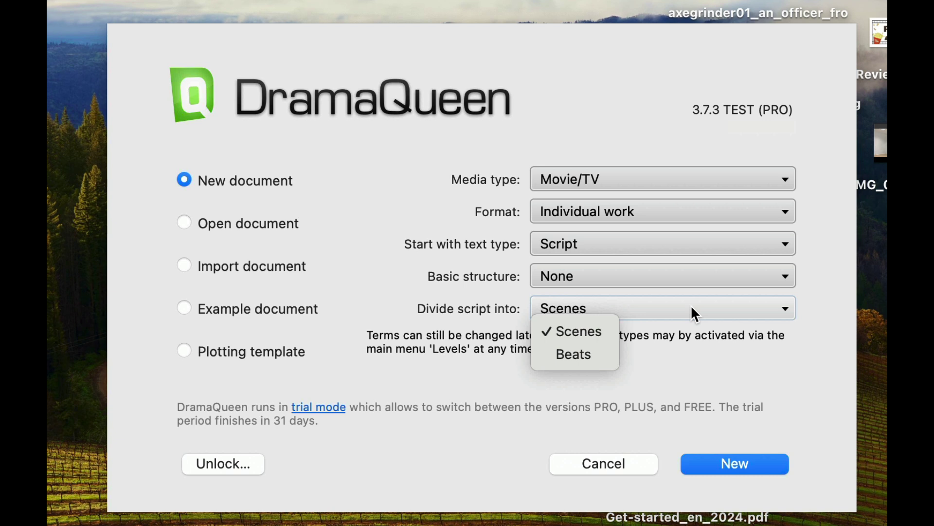
pyautogui.click(716, 349)
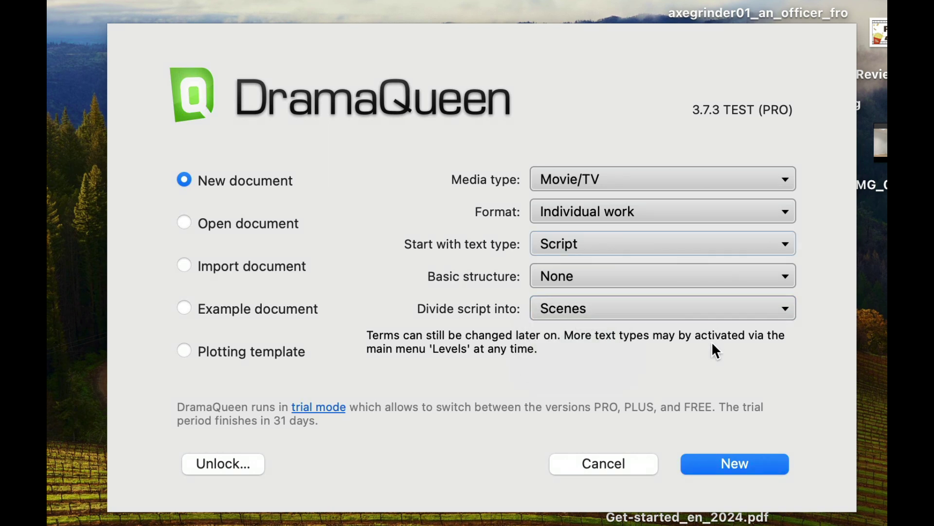
# - Create the new Unnamed document and nudge its window slightly up and left
pyautogui.click(747, 457)
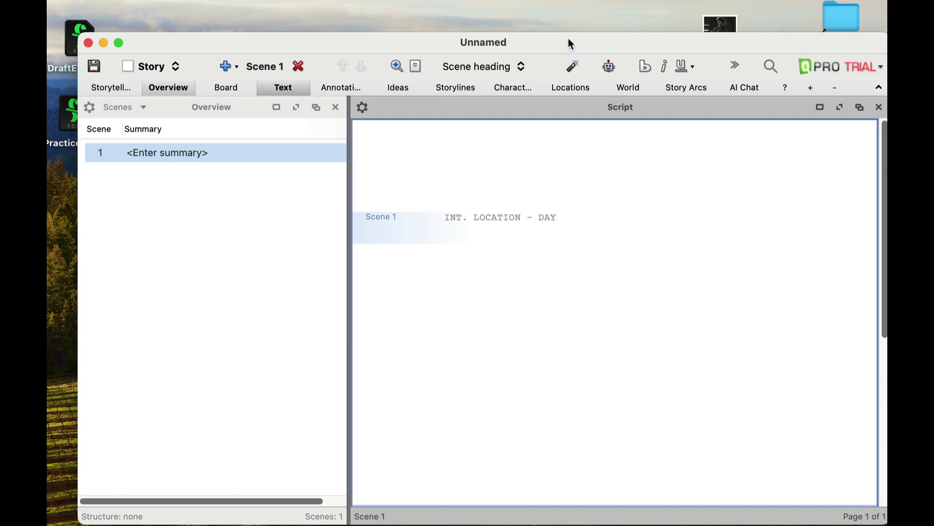
pyautogui.moveTo(562, 42); pyautogui.dragTo(544, 28)
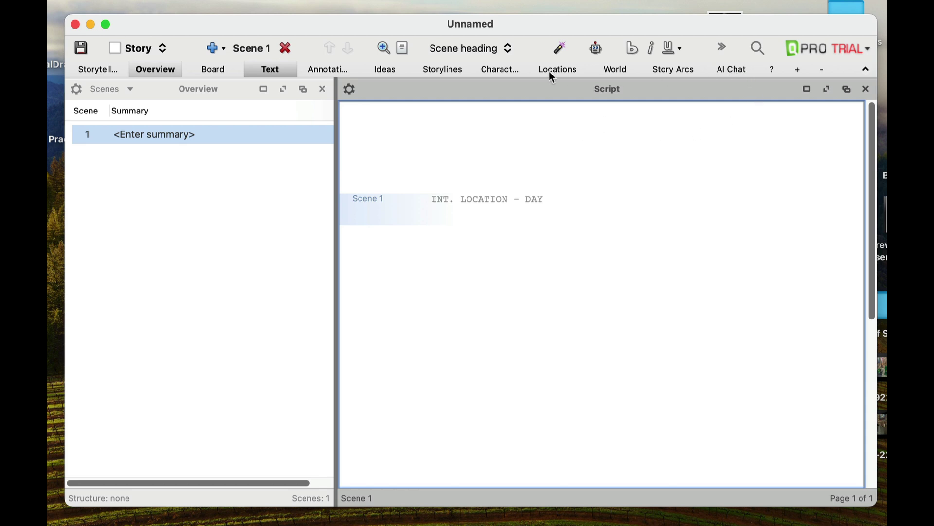
# - Show the Storytelling guidance beside the script text and activate the Plot level
pyautogui.click(106, 71)
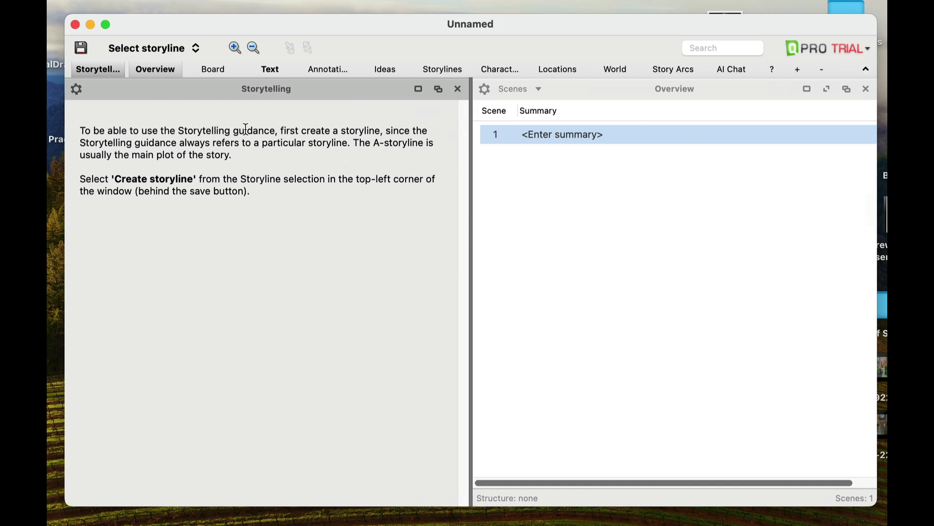
pyautogui.click(270, 69)
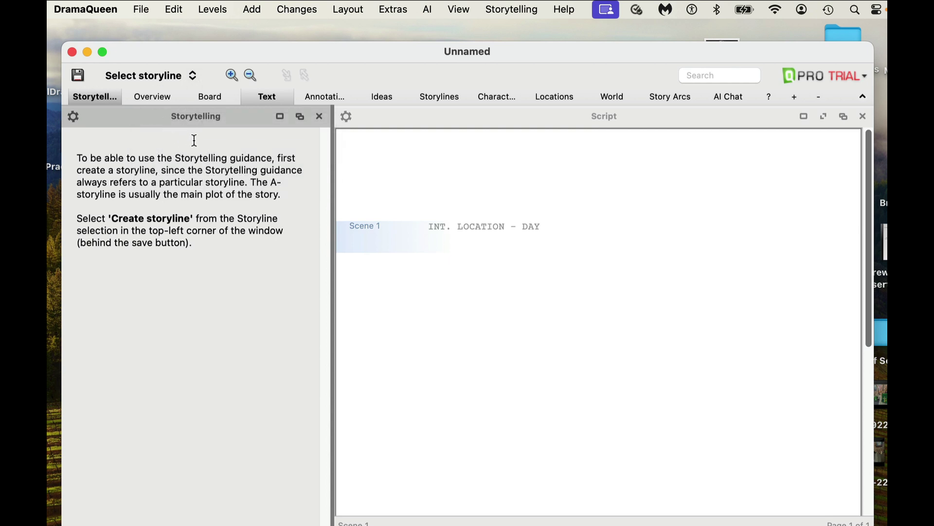
pyautogui.click(213, 9)
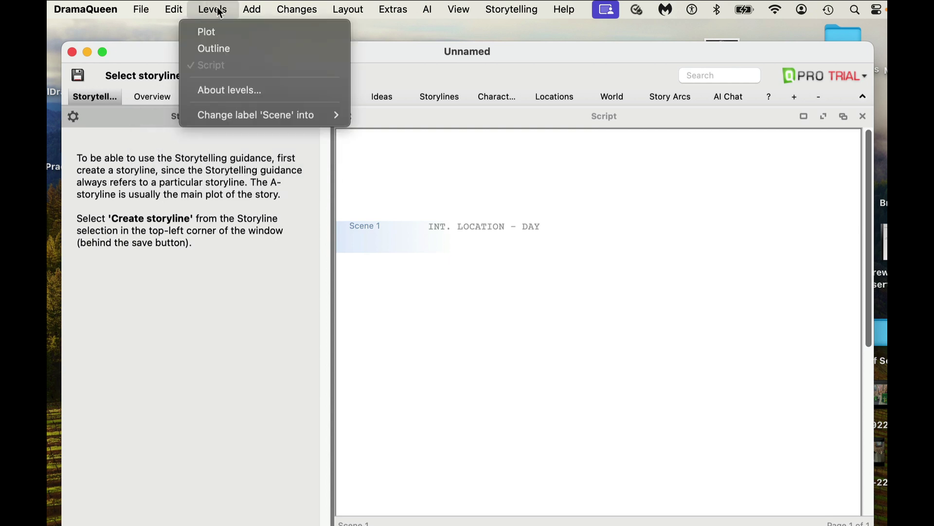
pyautogui.click(221, 30)
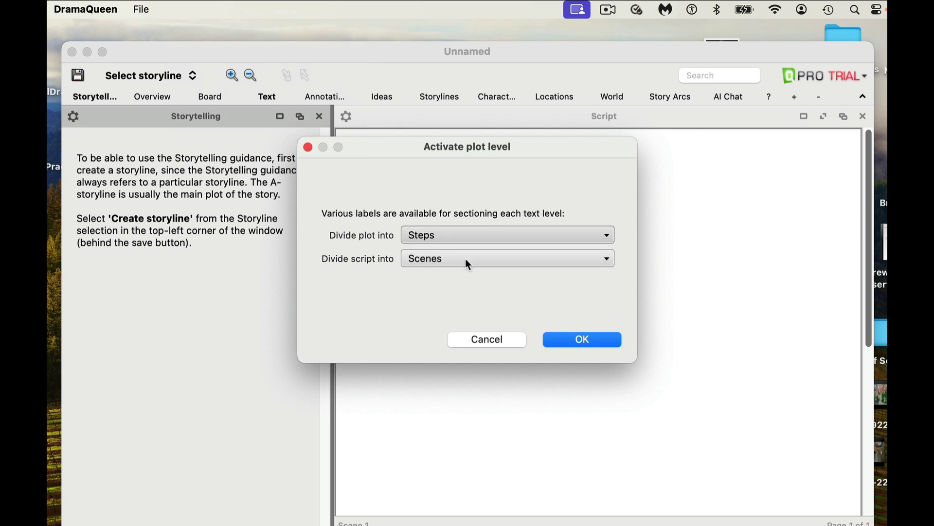
pyautogui.click(577, 340)
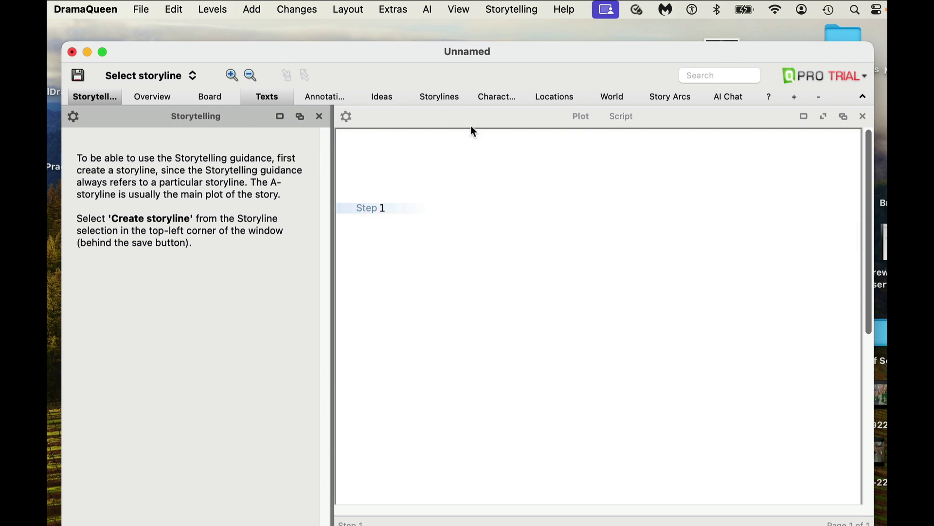
# - Switch the text panel between Script and Plot Step 1, ending back on the Script
pyautogui.click(627, 117)
pyautogui.click(581, 116)
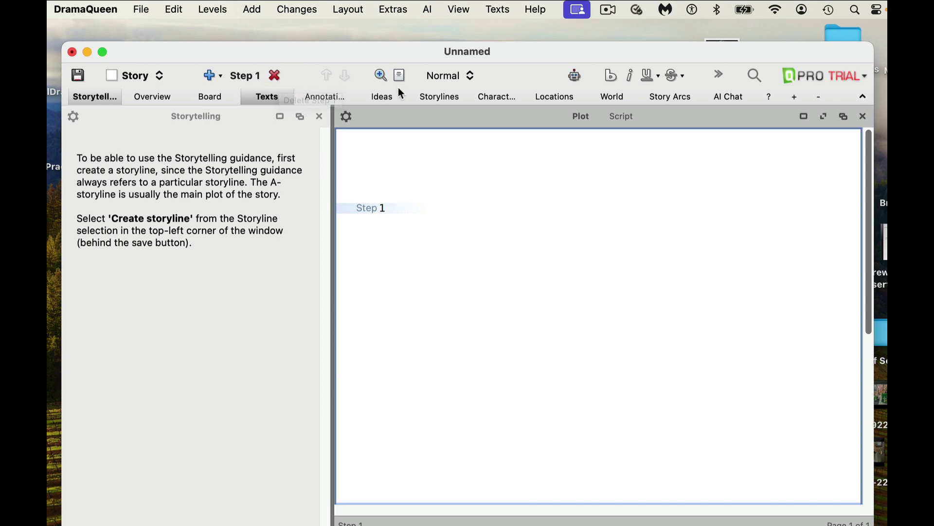
pyautogui.click(620, 116)
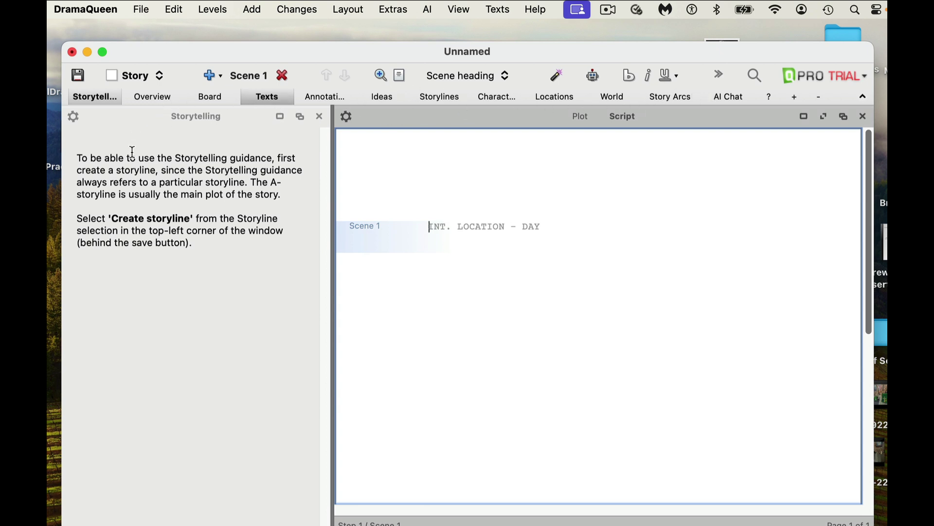
# - Display the Steps/Scenes overview and the Board of scene summary cards
pyautogui.click(153, 98)
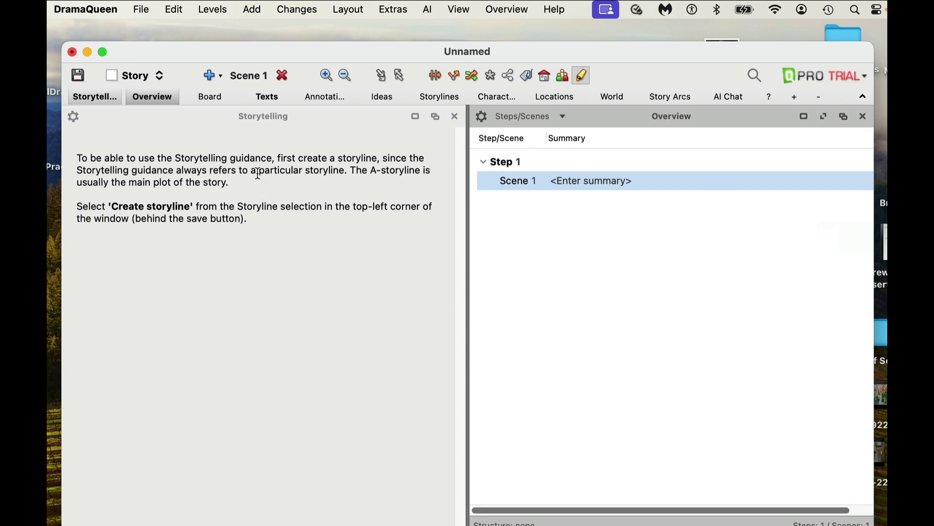
pyautogui.click(220, 98)
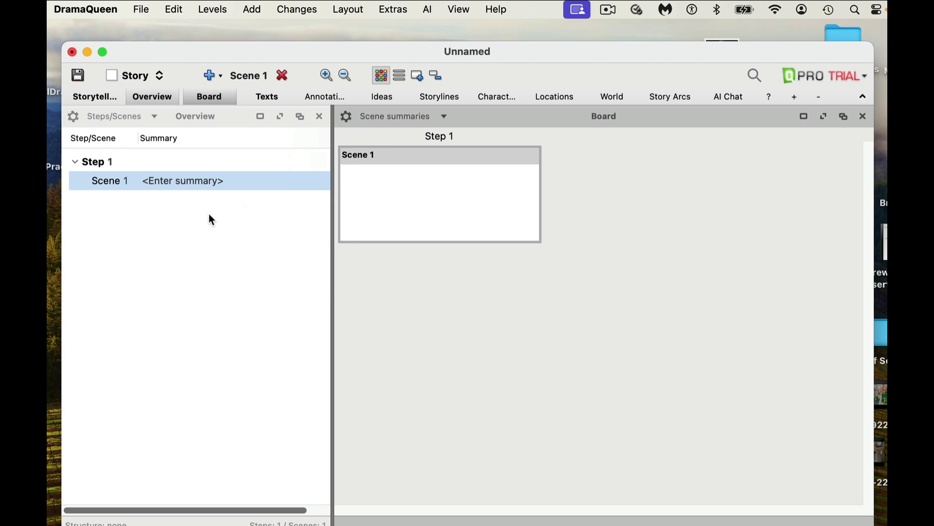
# - Bring up the plot and script texts, begin a Scene 1 card summary, and view Annotations and Ideas
pyautogui.click(271, 98)
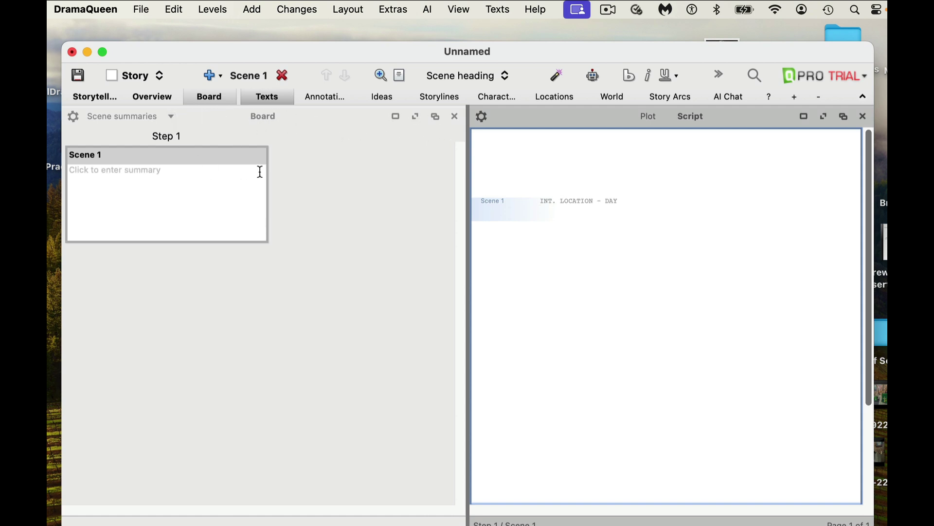
pyautogui.click(168, 179)
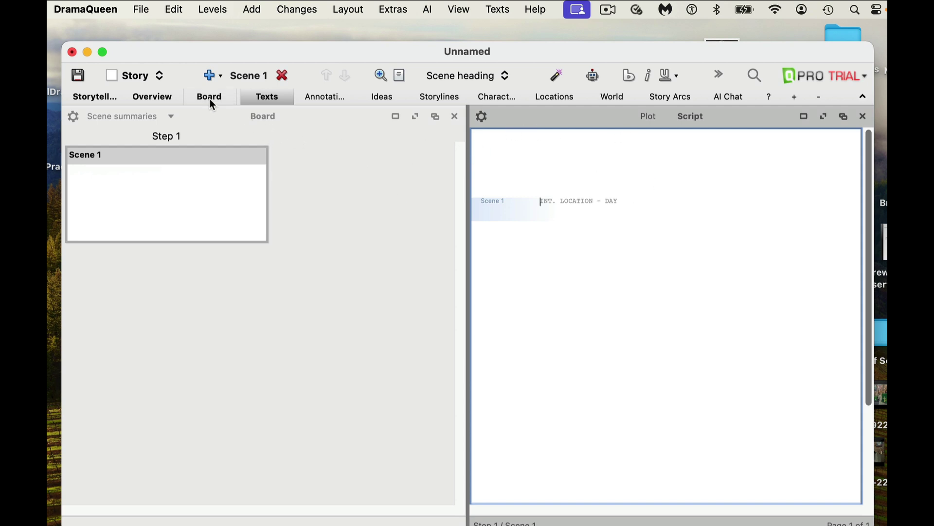
pyautogui.click(315, 99)
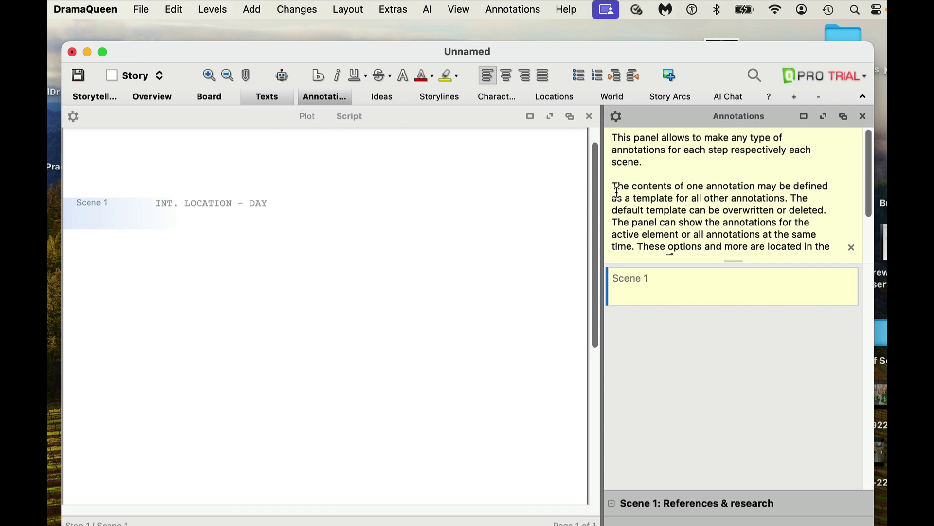
pyautogui.click(389, 101)
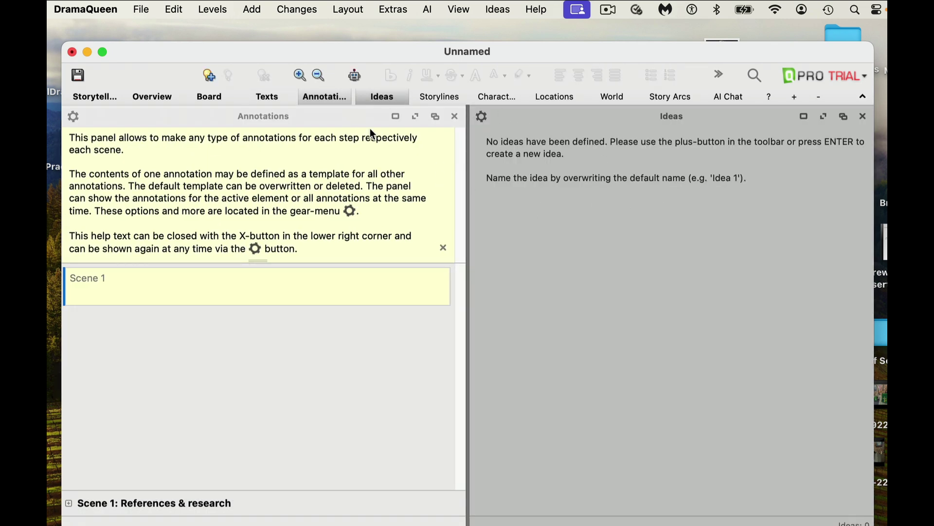
# - Open the Storylines, Characters, Locations and World panels in turn
pyautogui.click(454, 96)
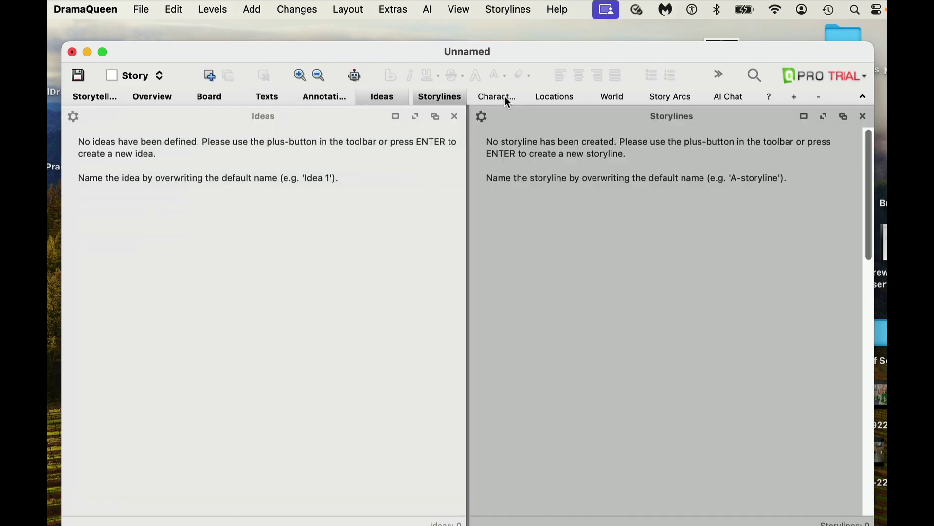
pyautogui.click(533, 96)
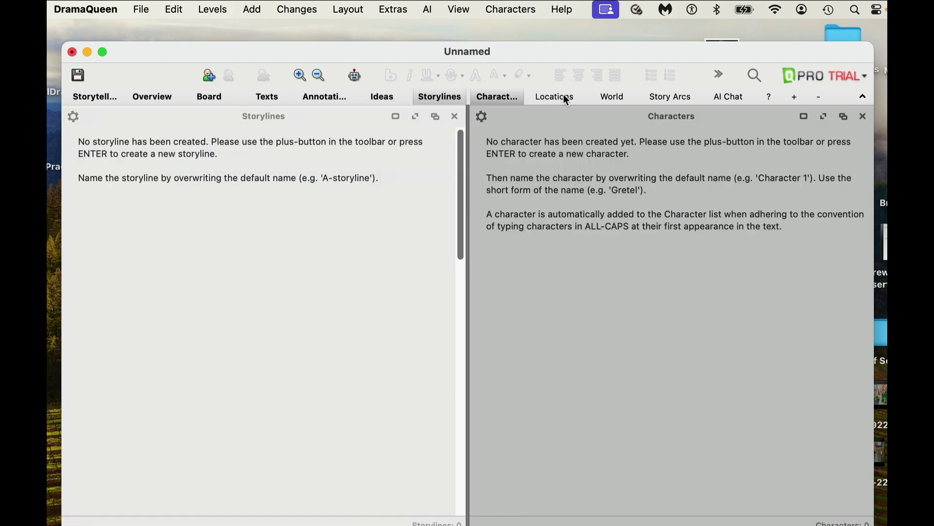
pyautogui.click(565, 96)
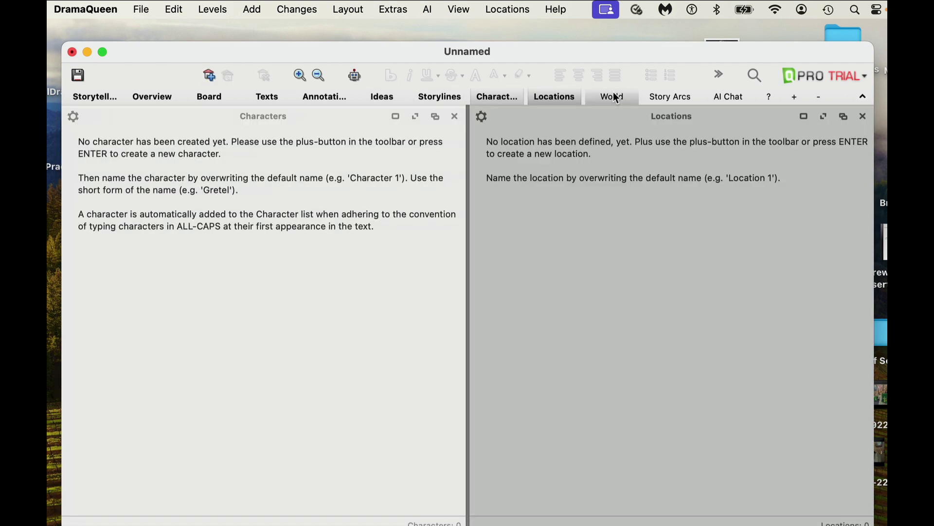
pyautogui.click(612, 96)
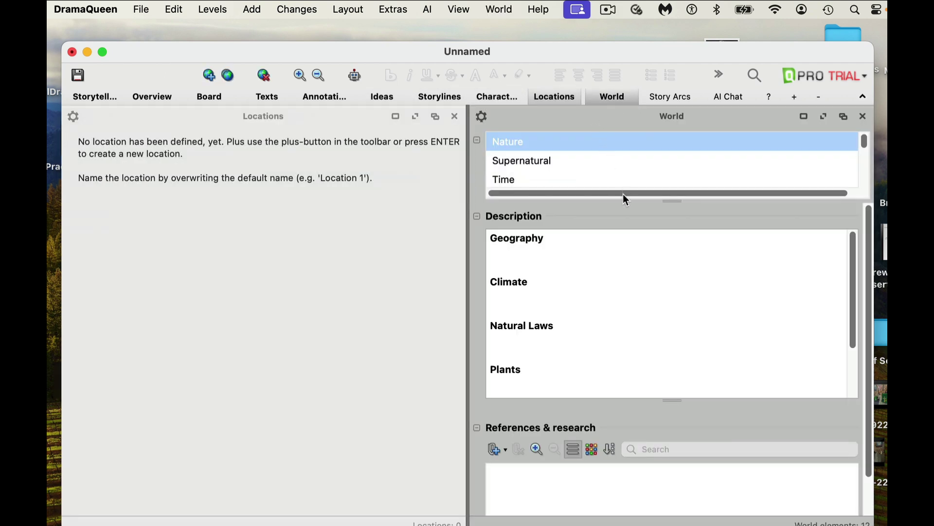
# - Display the Story Arcs chart and dismiss the no-storyline notice
pyautogui.click(678, 95)
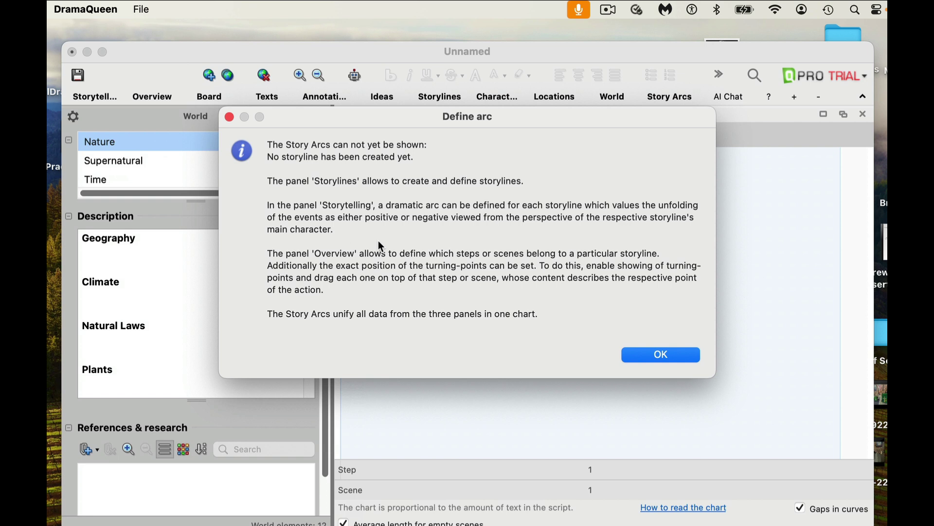
pyautogui.click(638, 352)
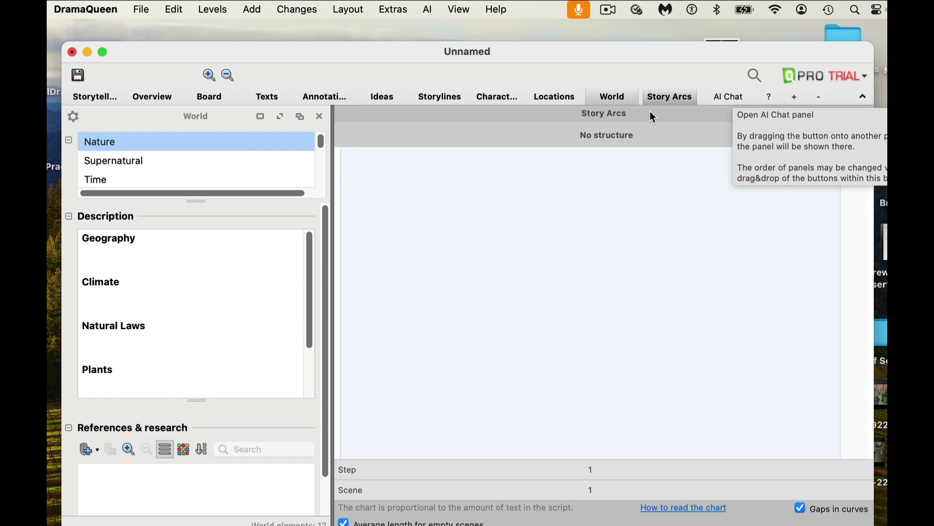
# - Return to Texts and close the Annotations, Ideas, Storylines, Characters, Locations, World and Story Arcs panels
pyautogui.click(271, 95)
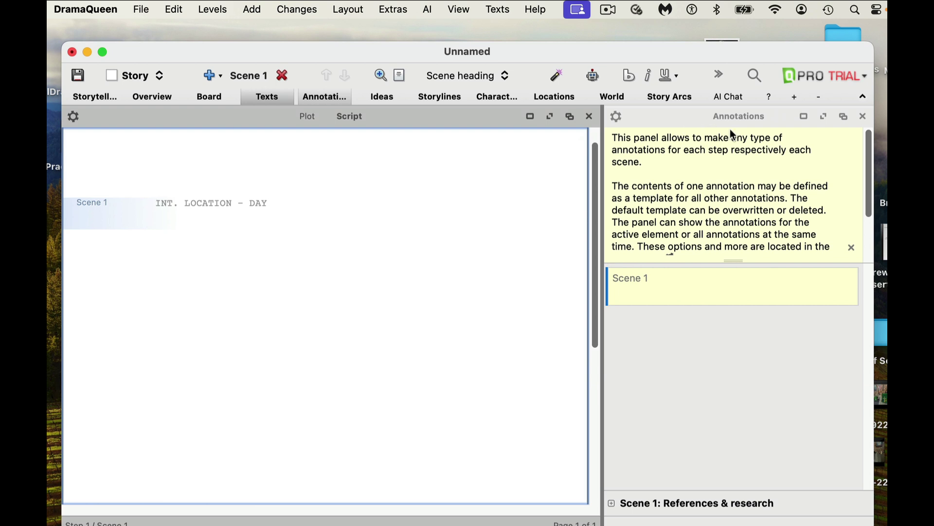
pyautogui.click(863, 117)
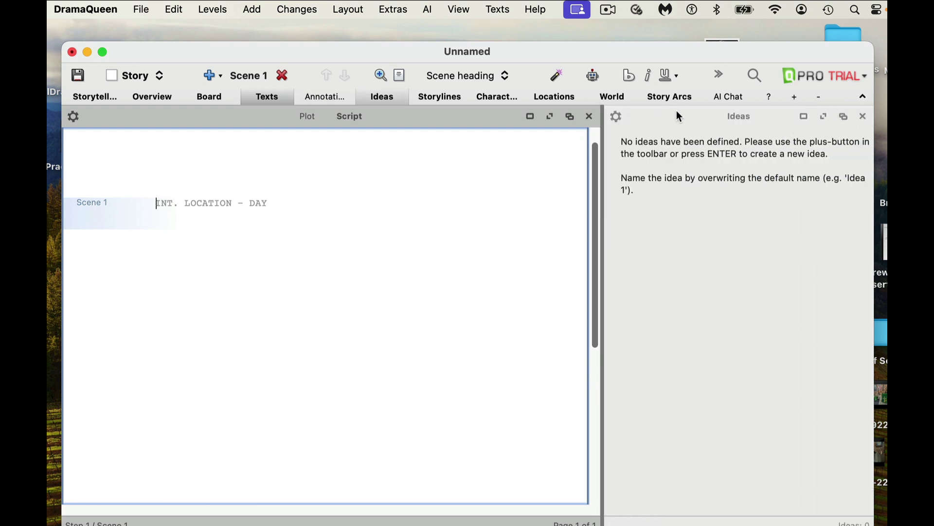
pyautogui.click(862, 116)
pyautogui.click(863, 117)
pyautogui.click(862, 117)
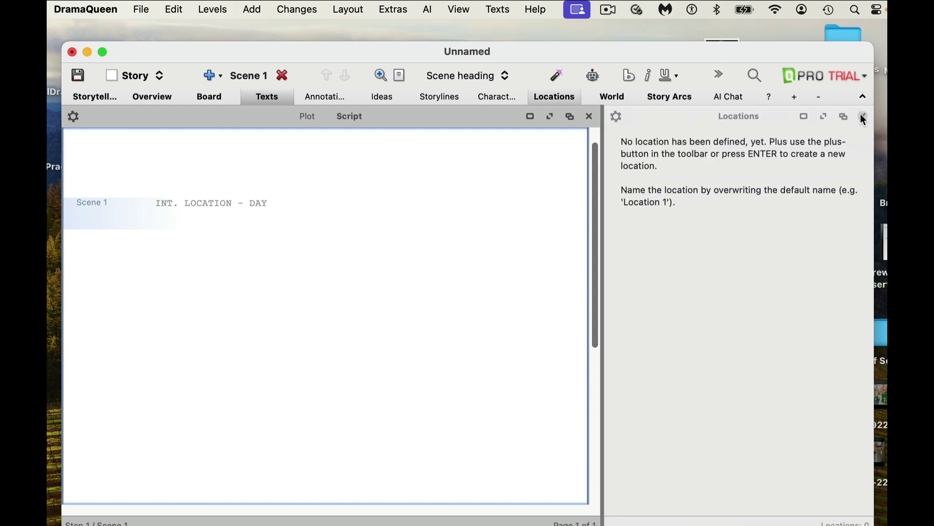
pyautogui.click(863, 116)
pyautogui.click(863, 117)
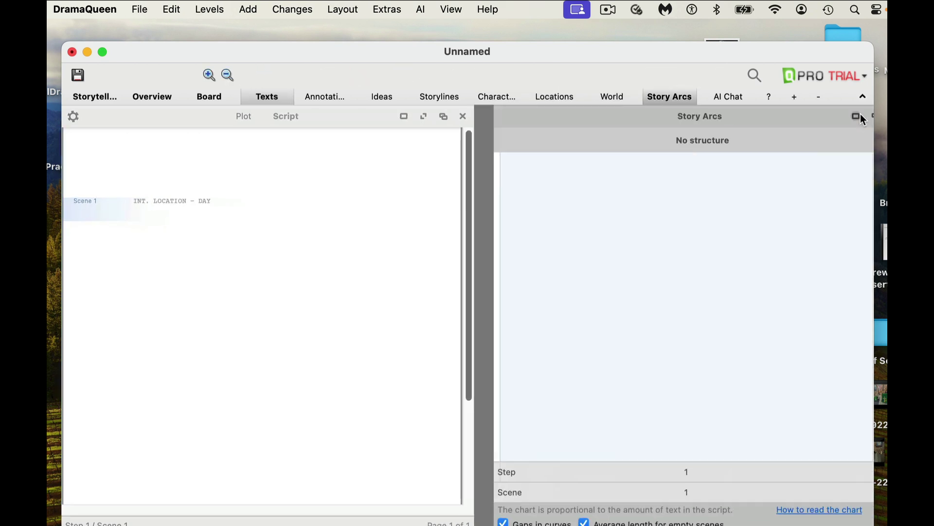
pyautogui.click(859, 116)
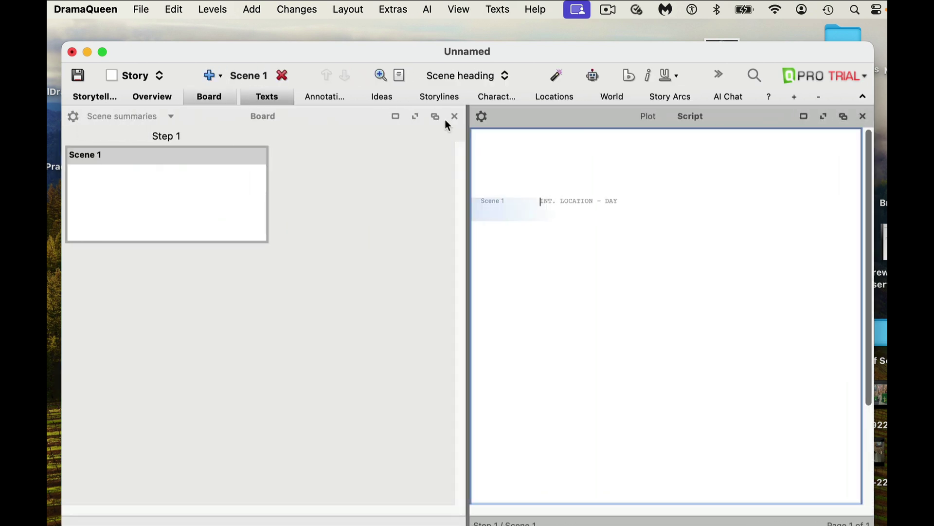
# - Close the Board, Overview, Storytelling and extra Step 1 text panels so the script fills the window
pyautogui.click(458, 117)
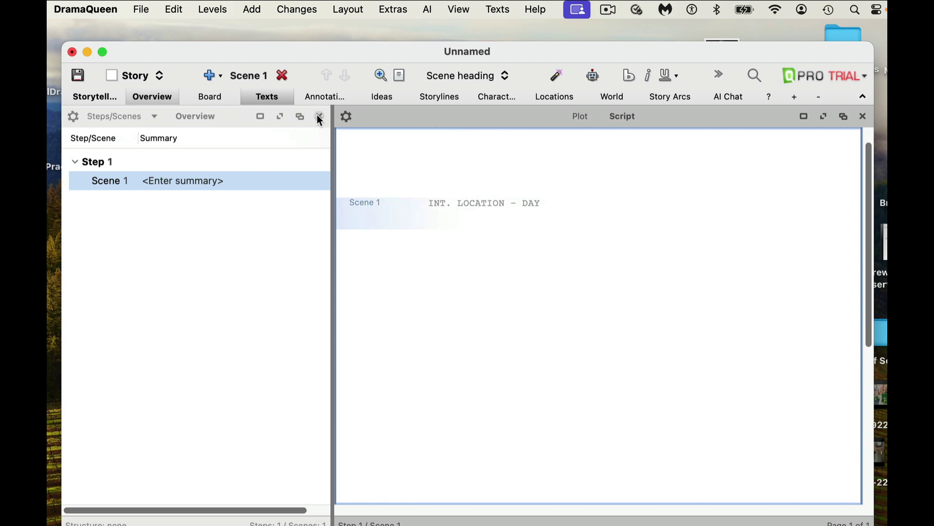
pyautogui.click(317, 115)
pyautogui.click(317, 115)
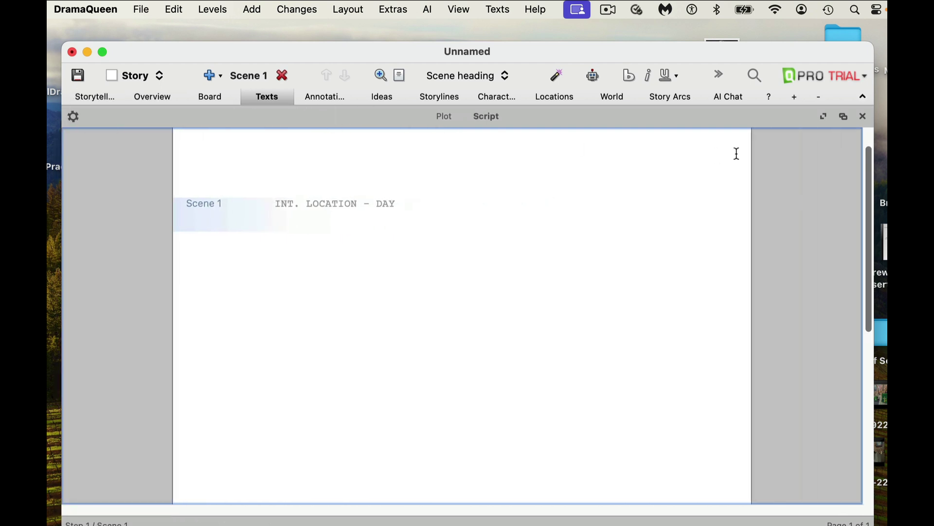
pyautogui.click(844, 117)
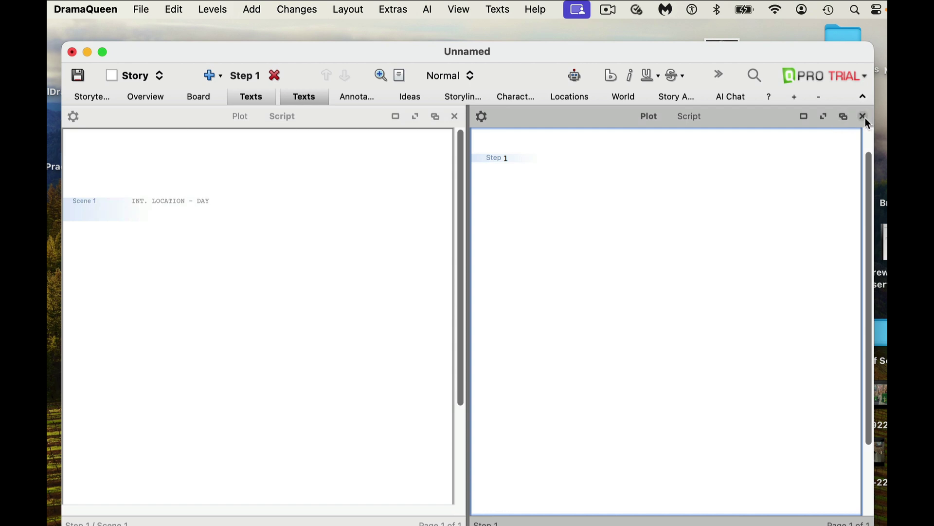
pyautogui.click(864, 117)
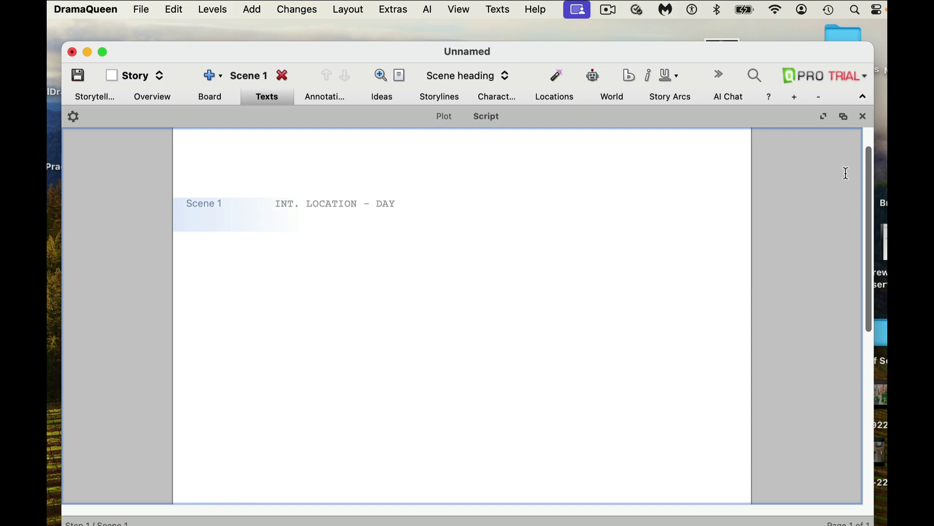
# - Enter heading INT. ROOM - DAY and action line 'MAX is walking into the room and he sees Jay.'
pyautogui.write('INT. ')
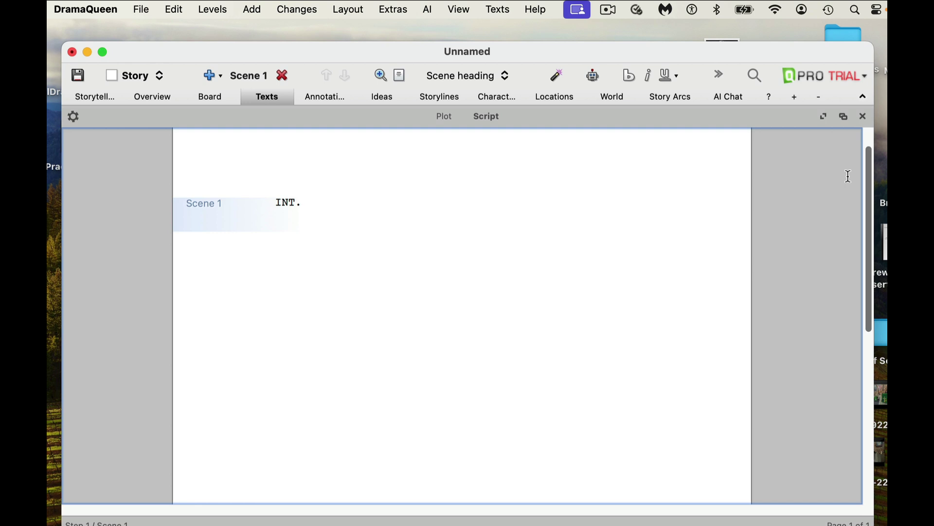
pyautogui.write('ROOM - DAY')
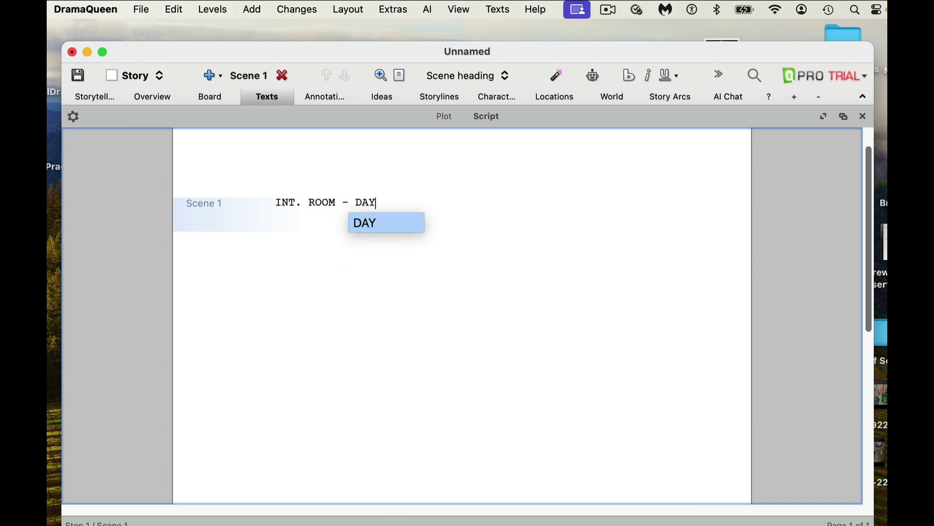
pyautogui.press('Return')
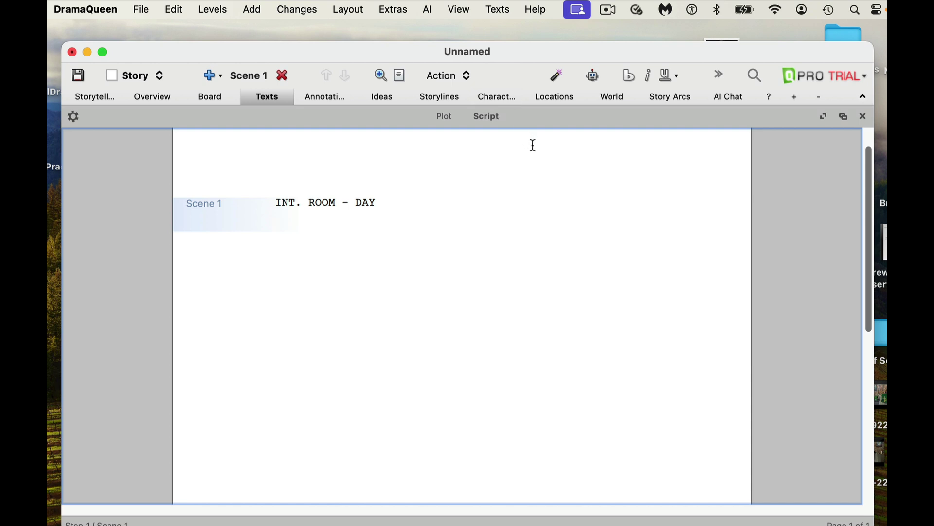
pyautogui.write('MAX is walking into the room')
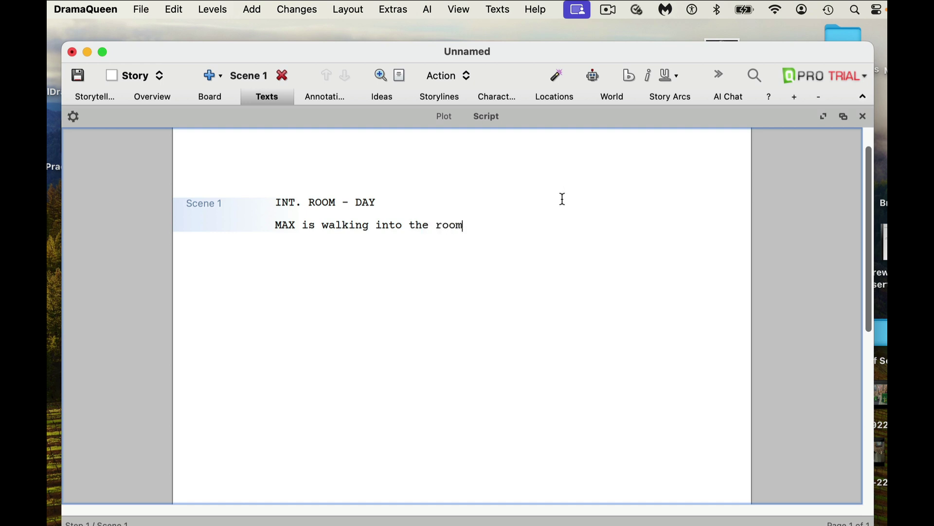
pyautogui.write(' and he sees Jay.')
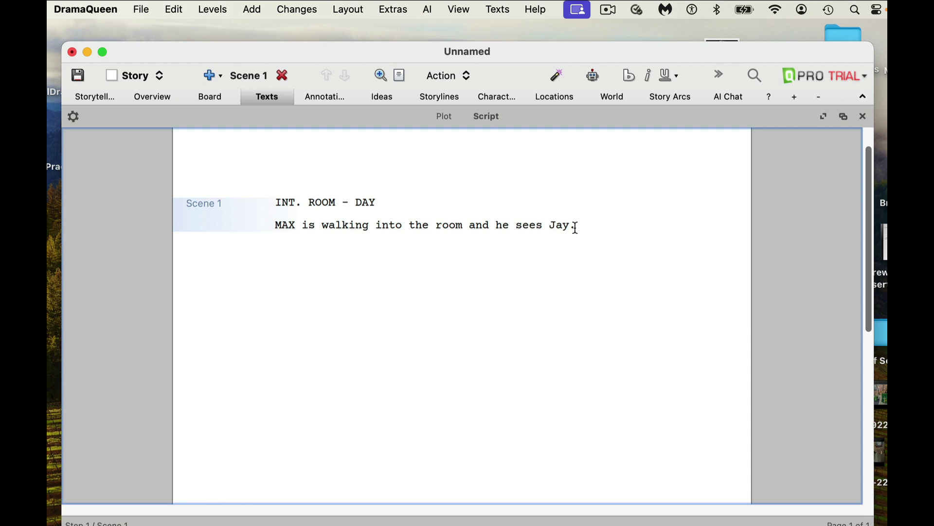
pyautogui.press('Return')
pyautogui.press('Return')
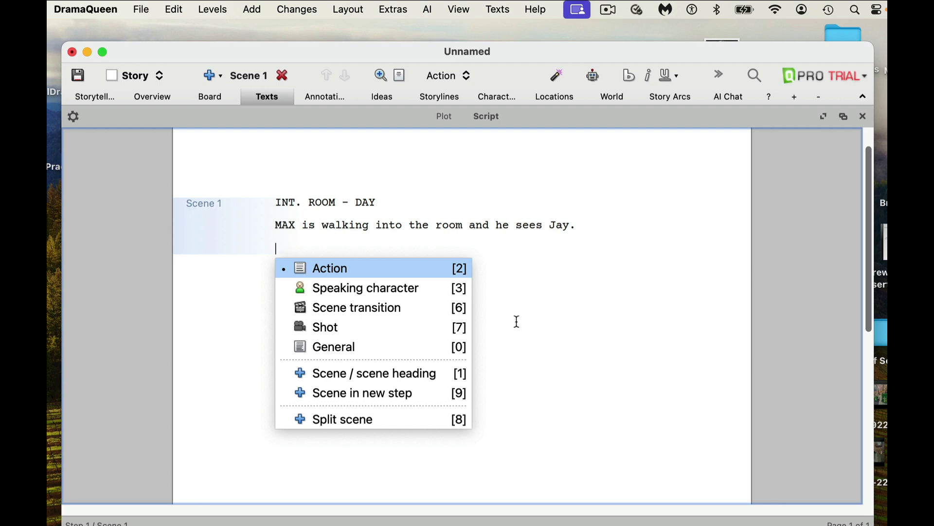
# - Add JAY as the speaking character and capitalise Jay to JAY in the action line
pyautogui.click(413, 288)
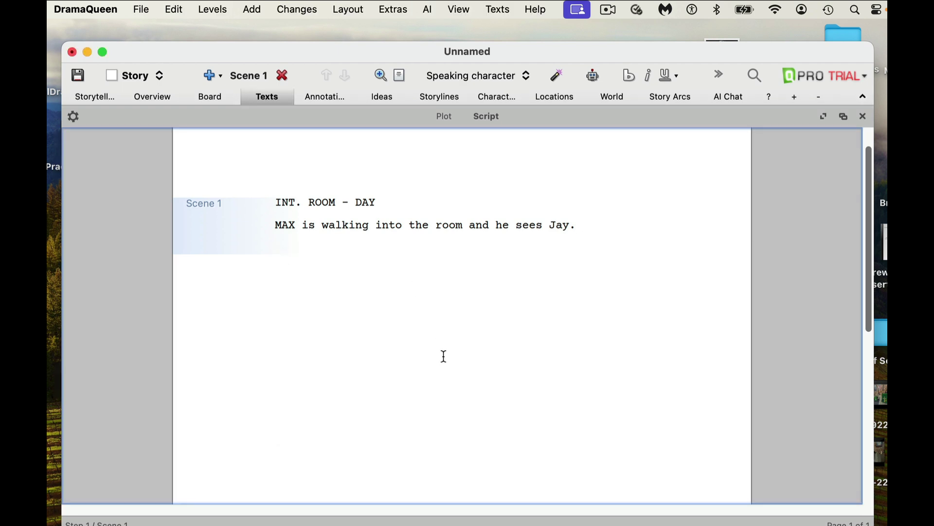
pyautogui.write('JAY')
pyautogui.doubleClick(562, 224)
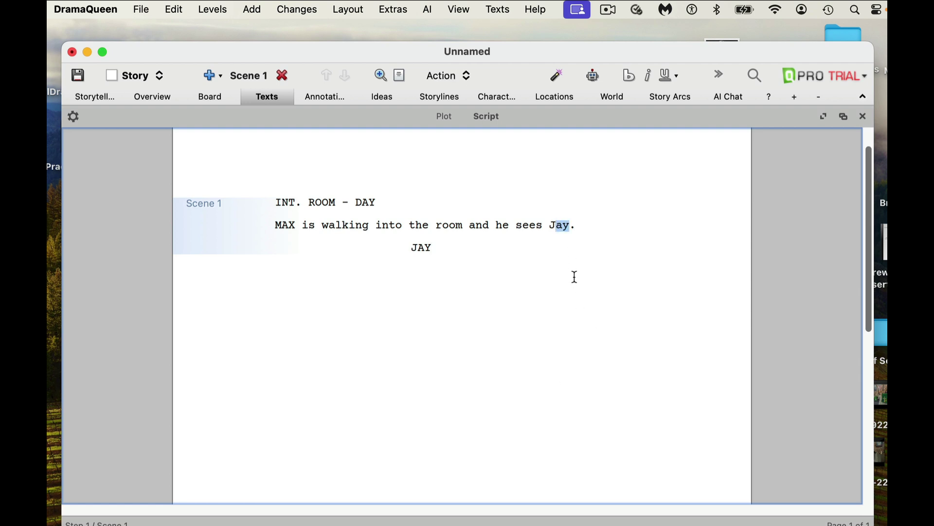
pyautogui.write('JAY')
pyautogui.click(446, 249)
# - Write JAY's dialogue 'HI, How is oyur day going.' and correct oyur by swapping its letters
pyautogui.press('Return')
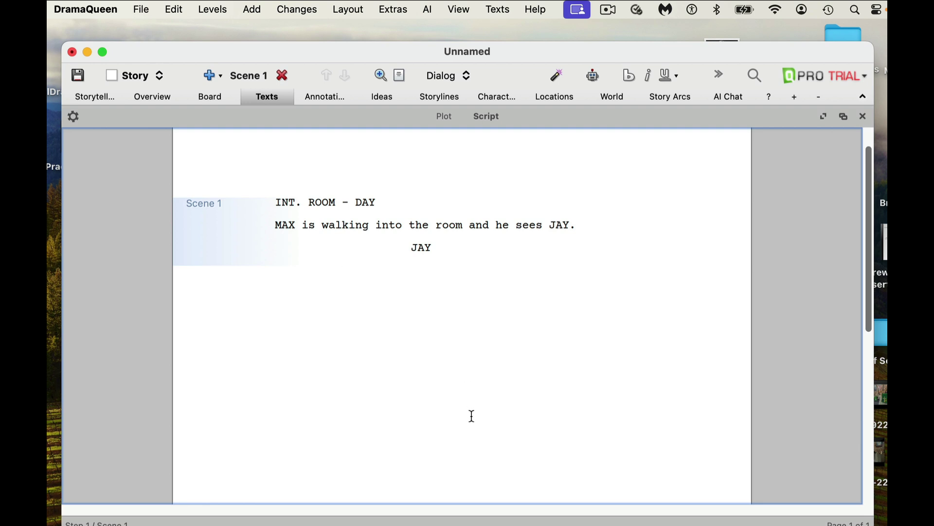
pyautogui.write('HI, How is oyur day go')
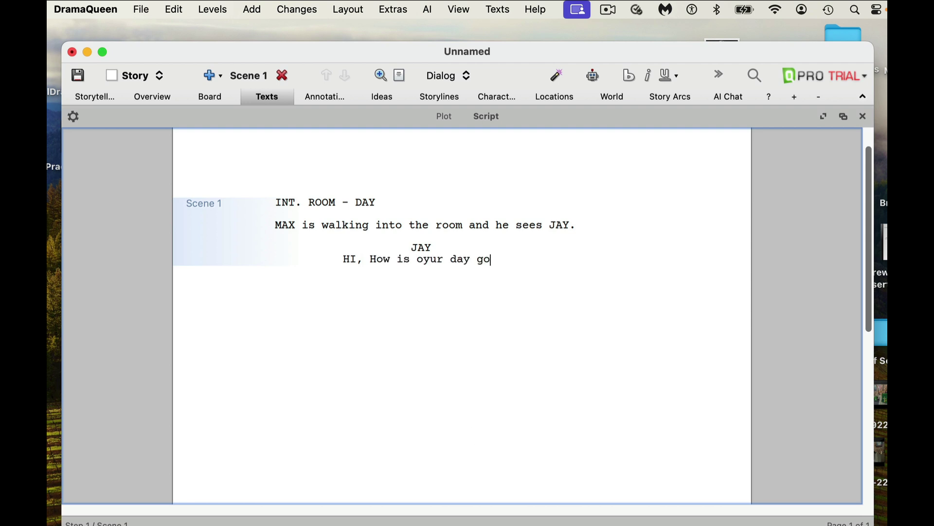
pyautogui.write('ing.')
pyautogui.press('Return')
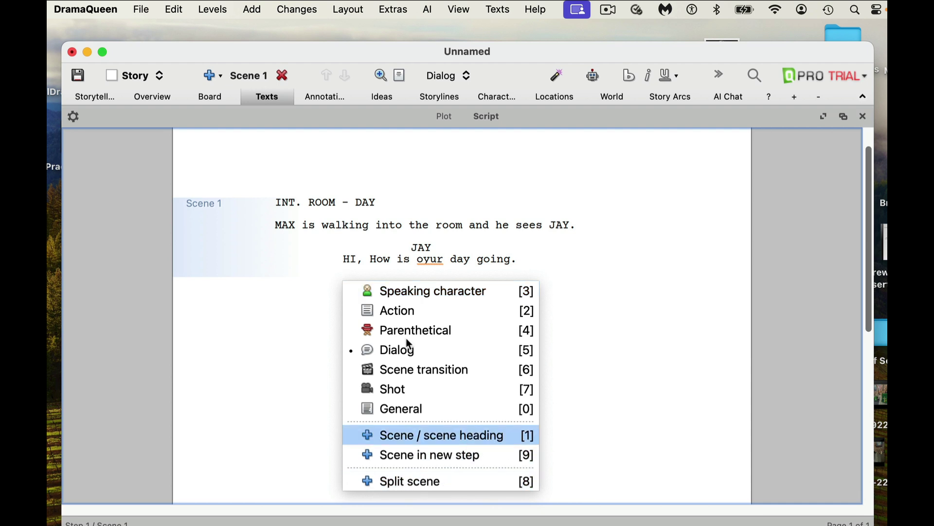
pyautogui.click(407, 308)
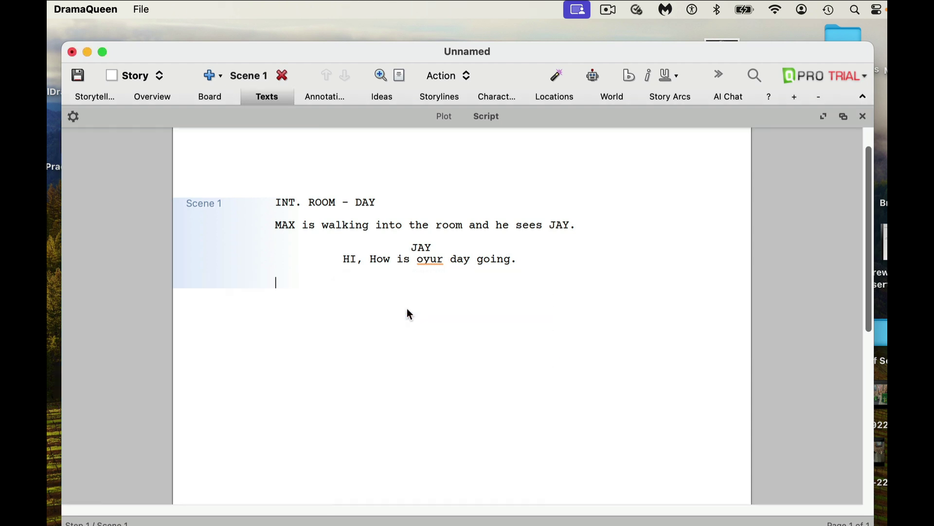
pyautogui.click(430, 258)
pyautogui.moveTo(430, 258); pyautogui.dragTo(418, 258)
pyautogui.write('yo')
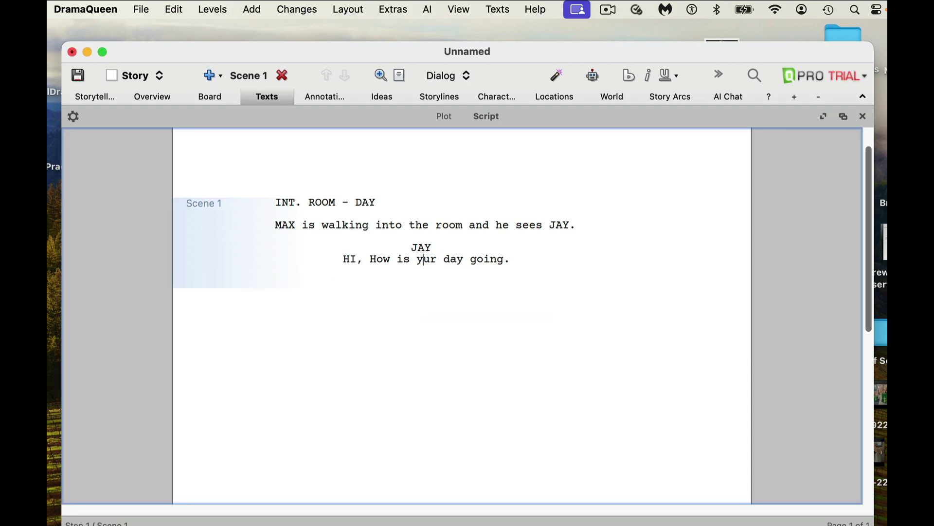